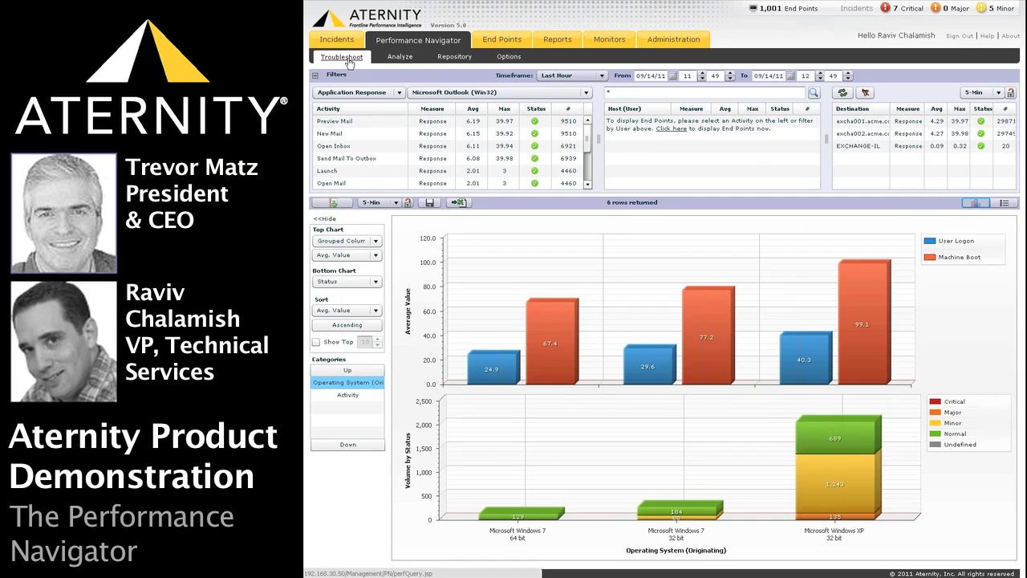
- Browse the use cases and saved queries, then return to the Troubleshoot view
left_click(398, 58)
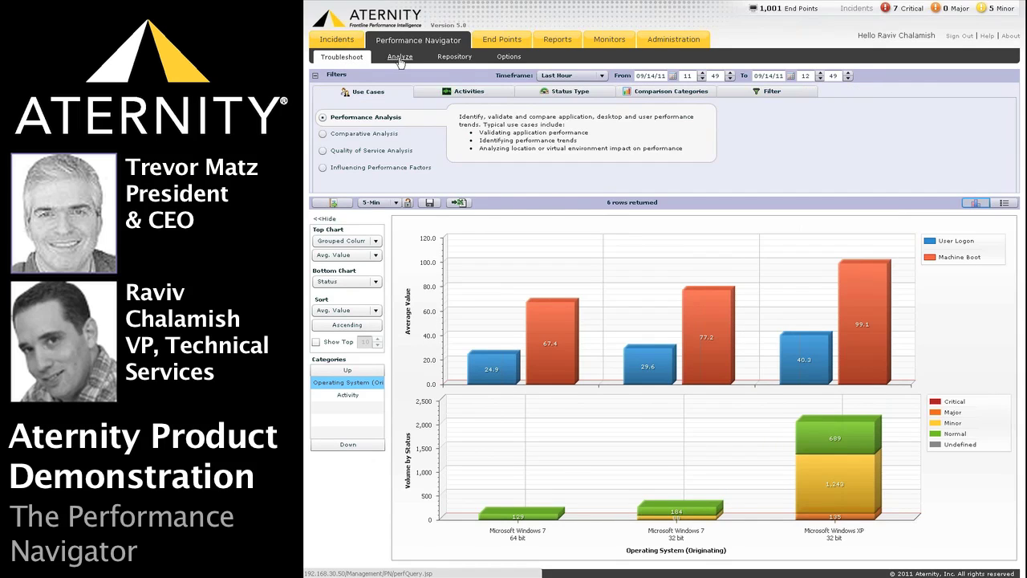
left_click(451, 60)
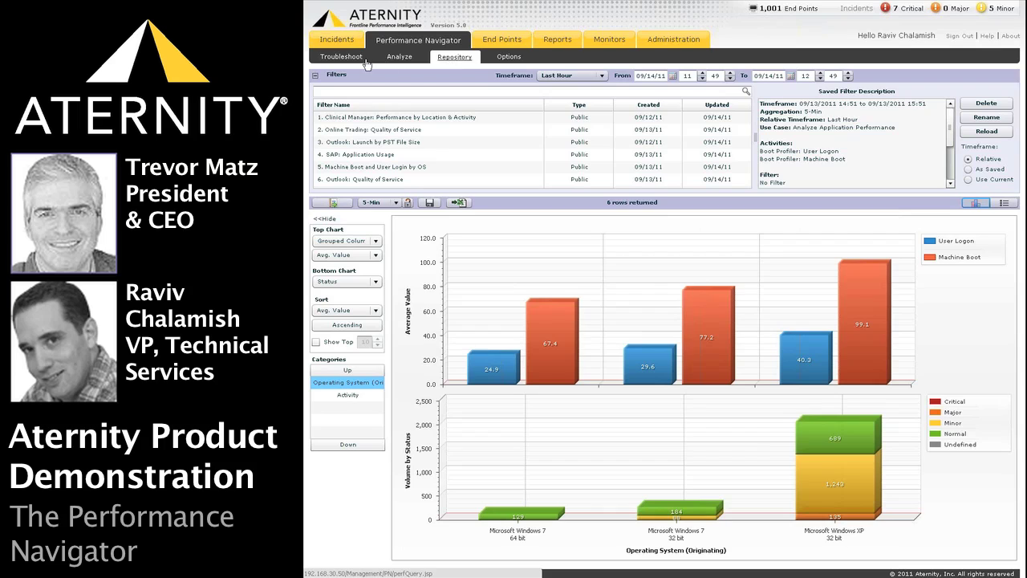
left_click(344, 57)
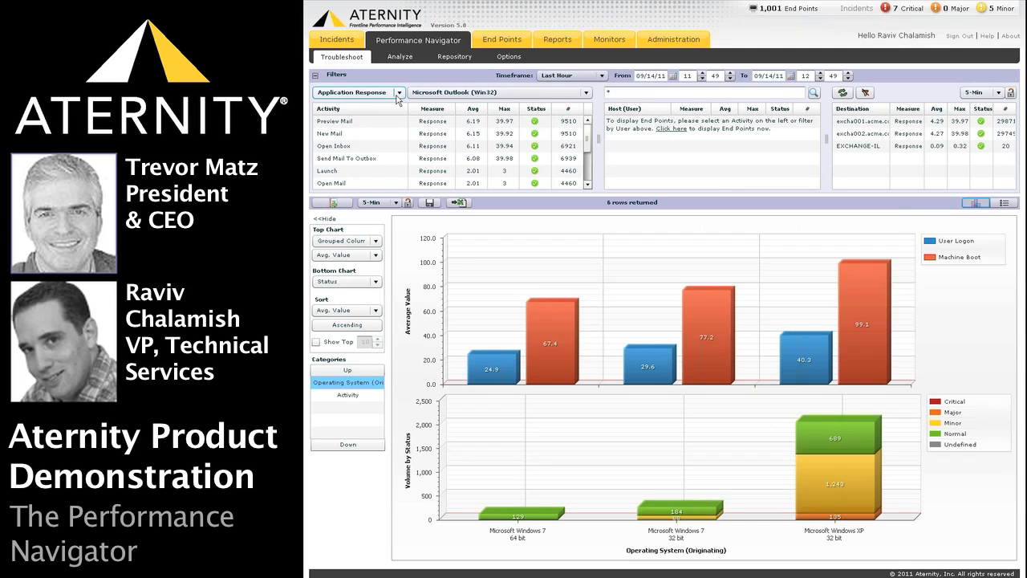
- Keep Application Response as the measure and Last Hour as the timeframe
left_click(398, 94)
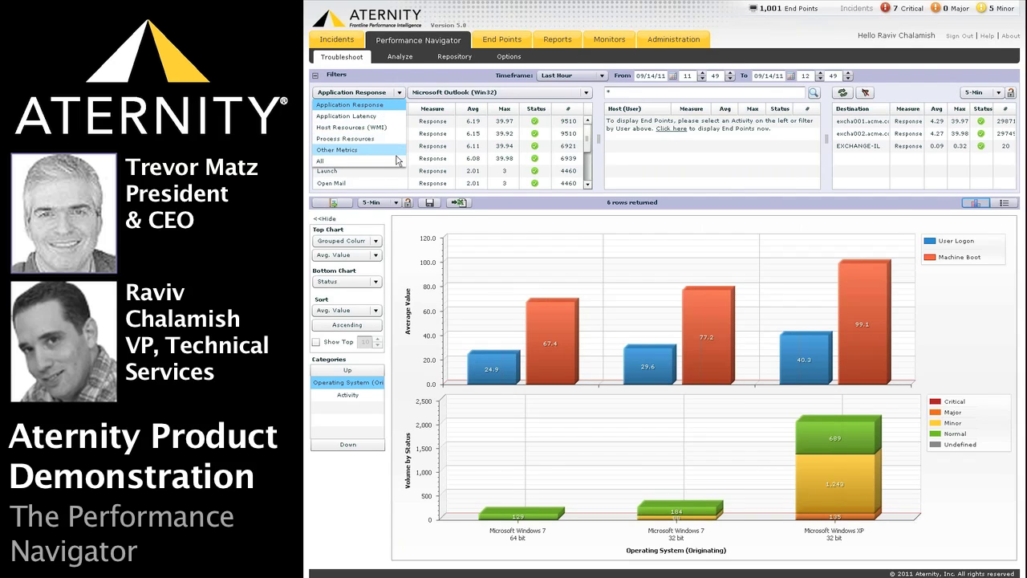
left_click(399, 97)
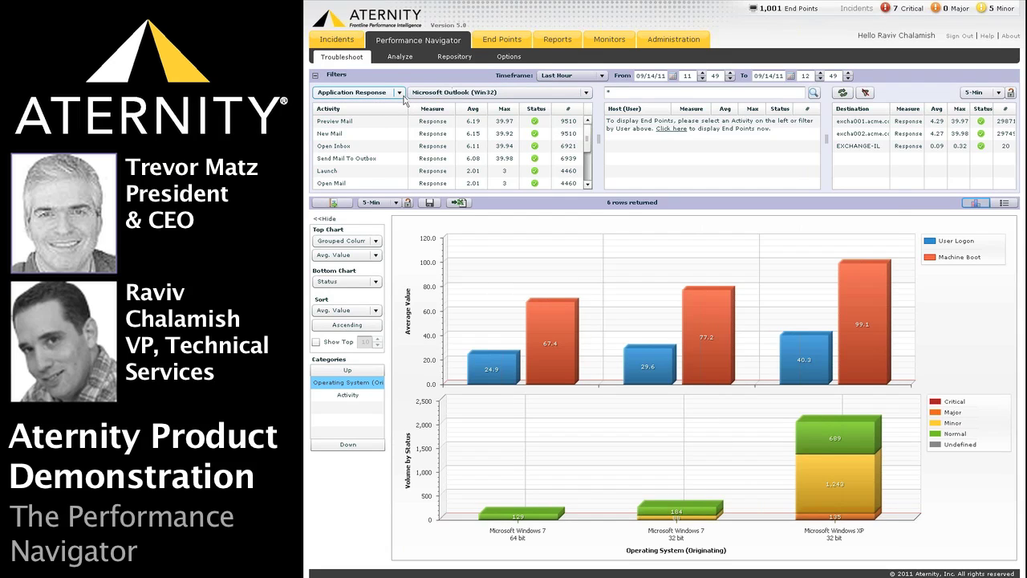
left_click(597, 78)
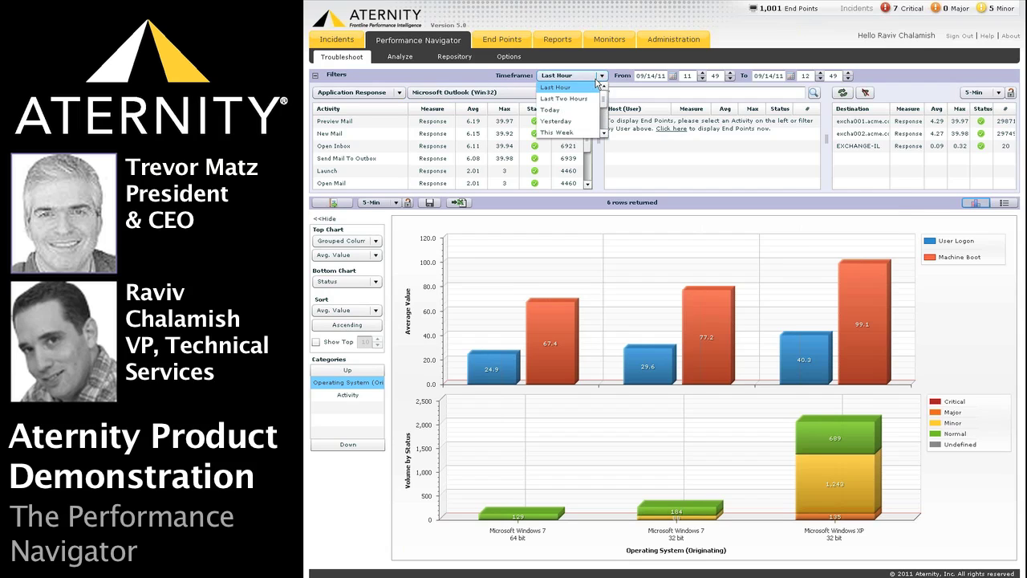
left_click_drag(606, 102, 605, 121)
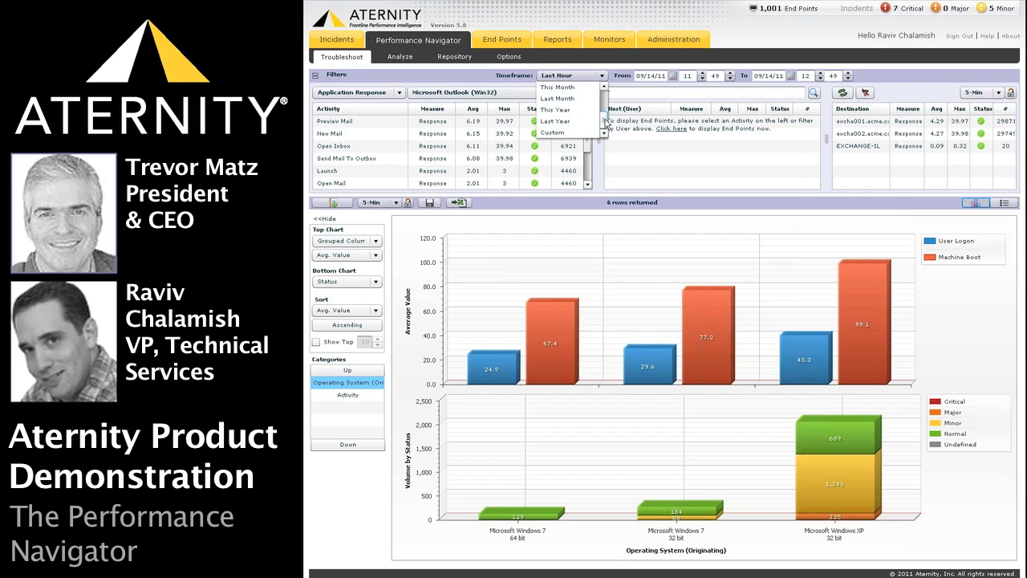
left_click(605, 77)
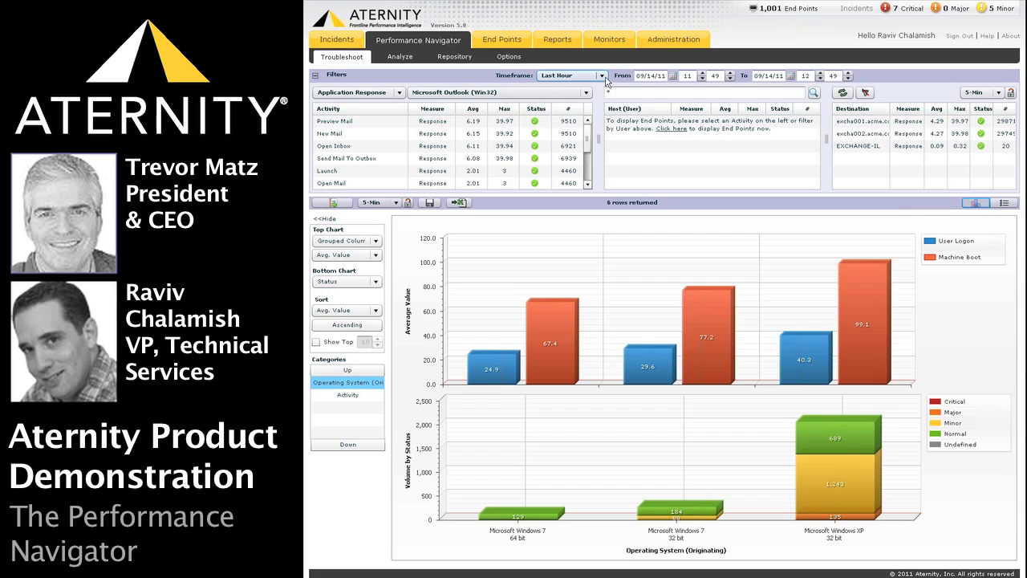
- Choose Clinical Manager (Win32) as the monitored application
left_click(592, 93)
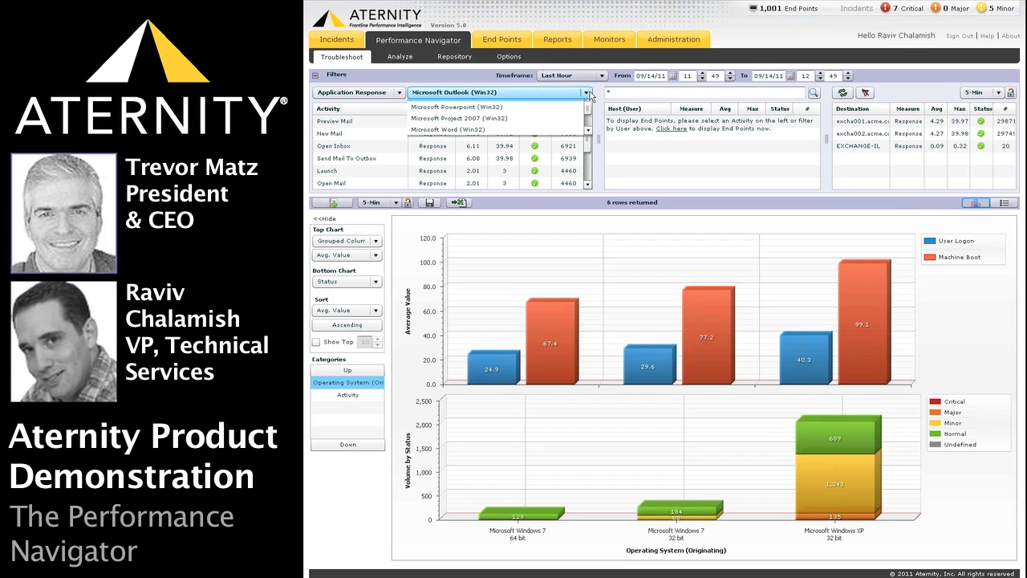
left_click_drag(589, 133, 590, 120)
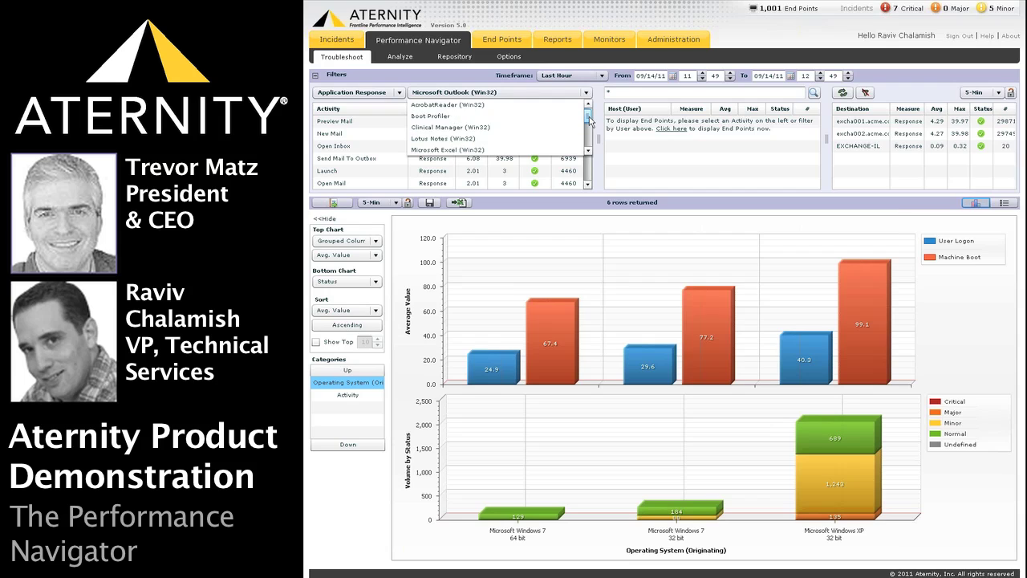
left_click(475, 128)
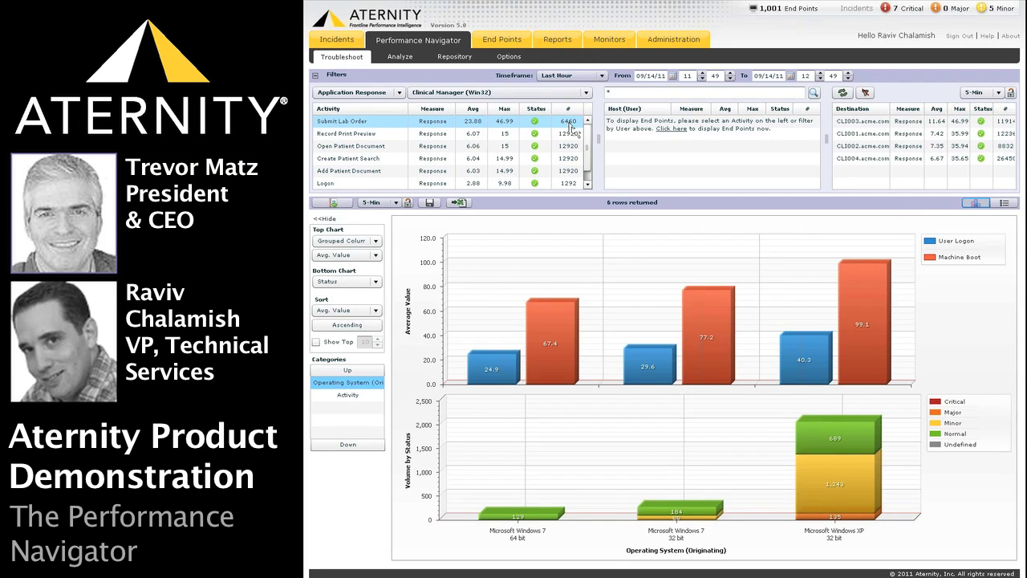
- Show all end points in the Host (User) panel for the Clinical Manager activities
mouse_move(536, 138)
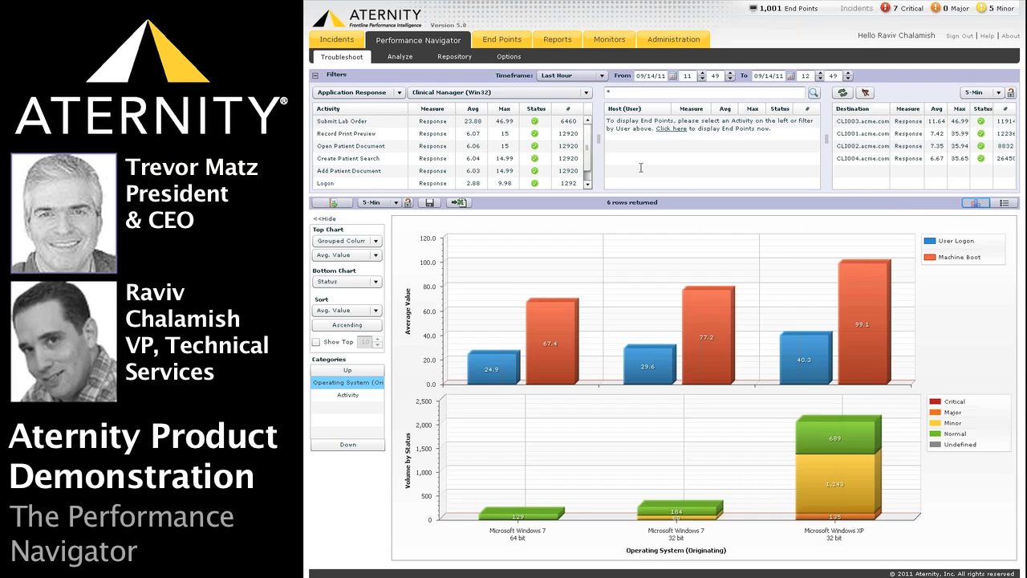
left_click(672, 128)
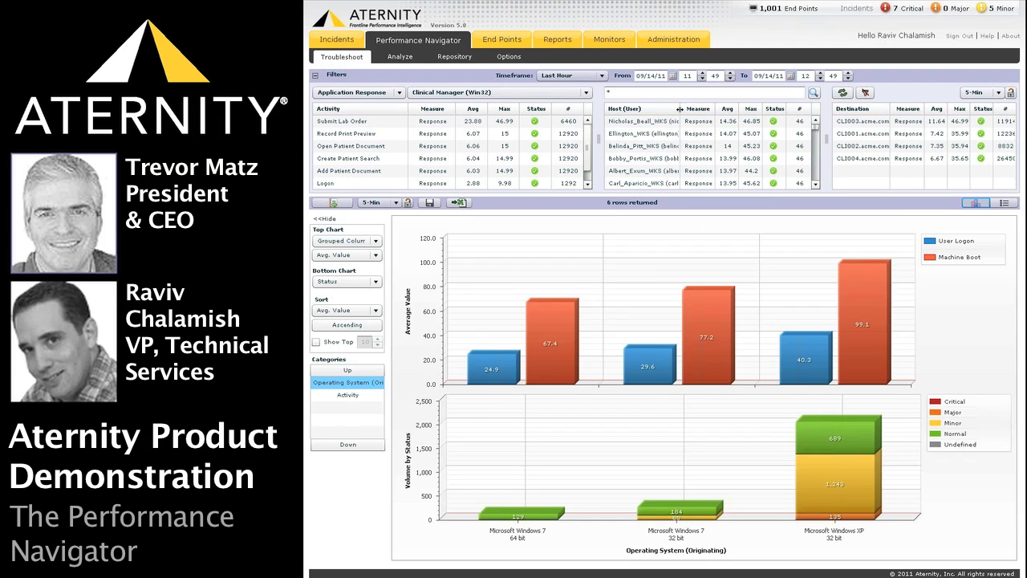
- Select a host, then widen the host panel and Host (User) column to reveal names
left_click(660, 147)
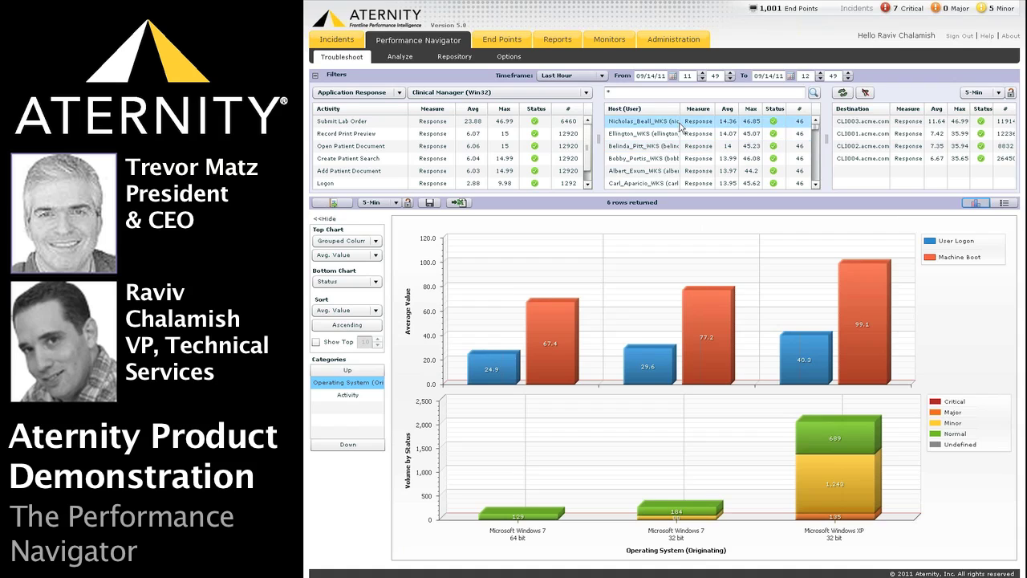
left_click_drag(827, 137, 839, 137)
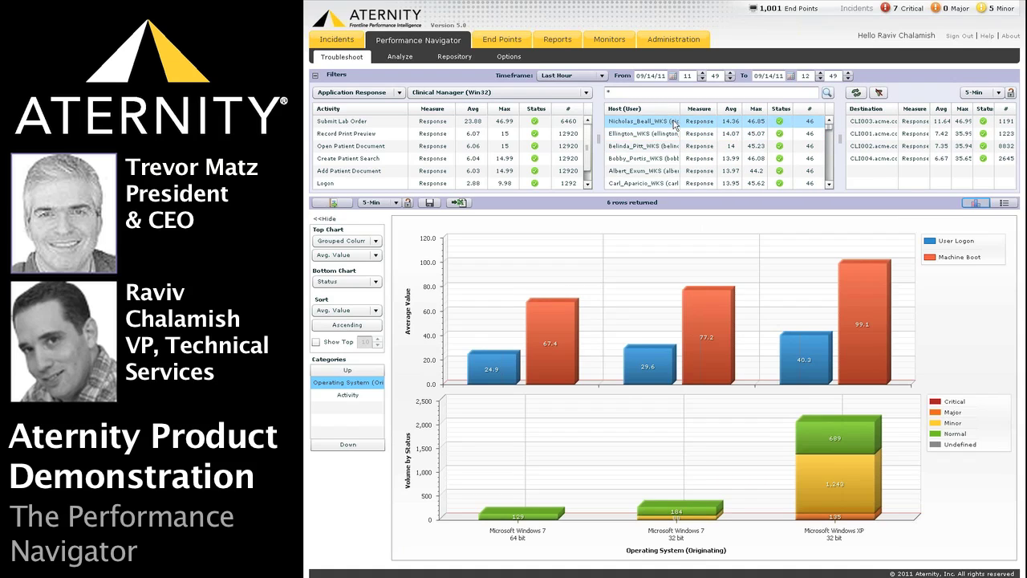
left_click_drag(680, 111, 686, 113)
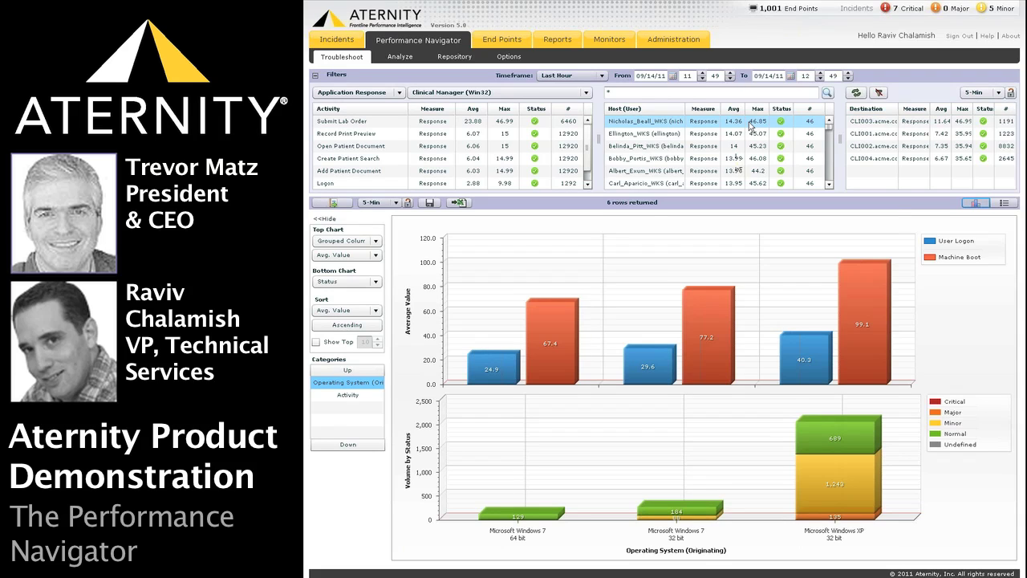
- Filter the activity and destination tables by successive hosts, ending on the fourth host
mouse_move(783, 124)
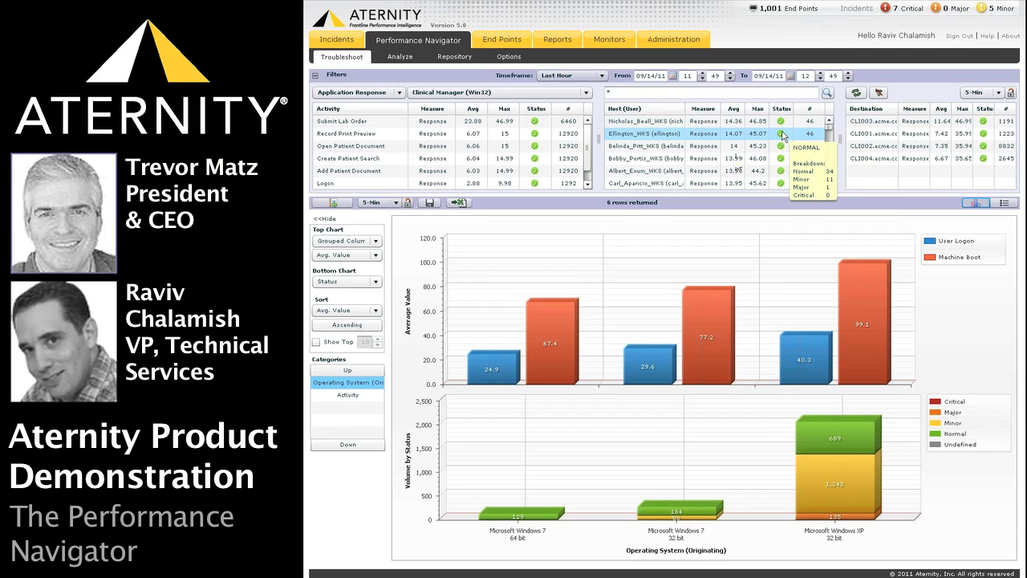
mouse_move(783, 160)
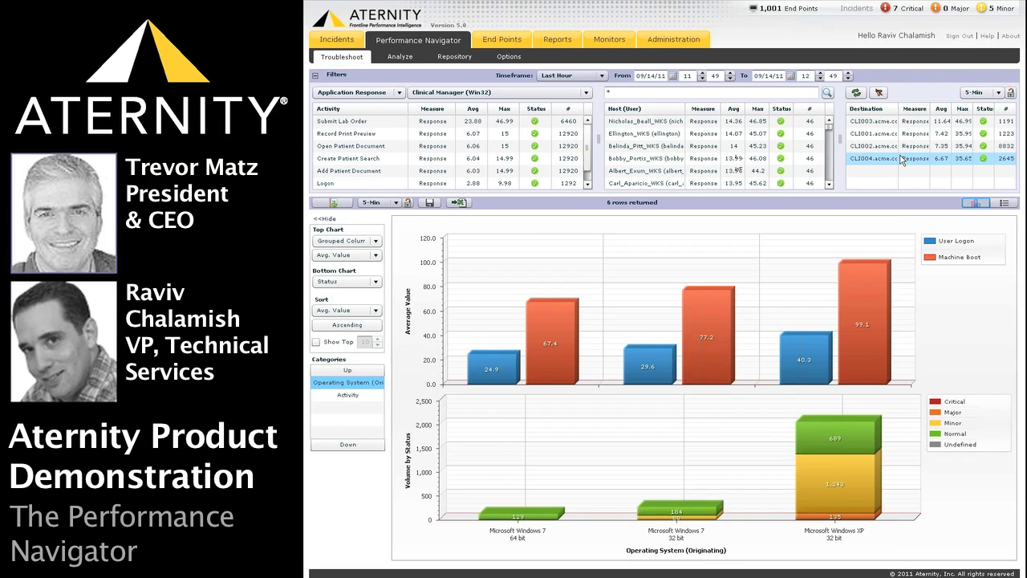
left_click(680, 135)
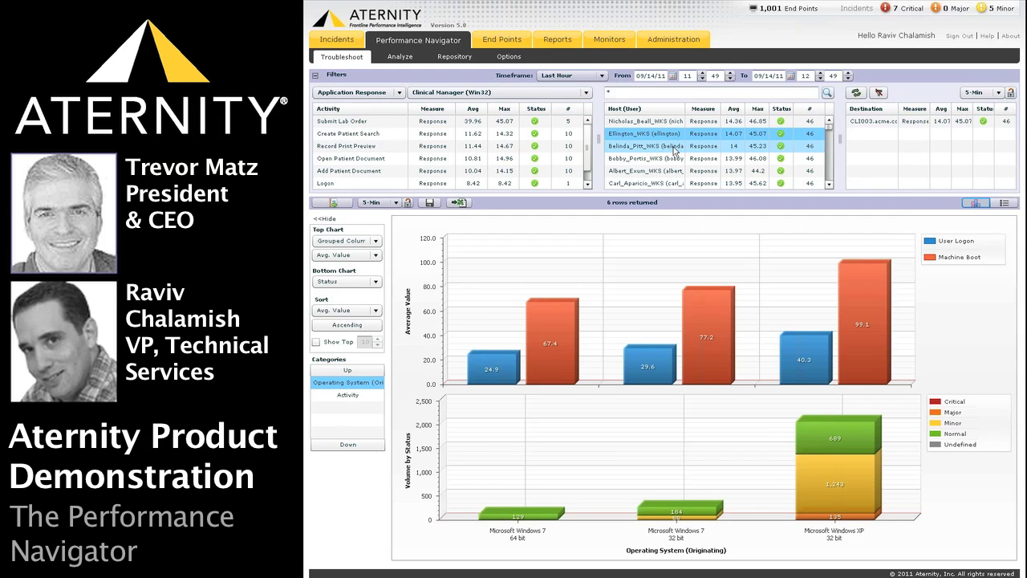
left_click(675, 148)
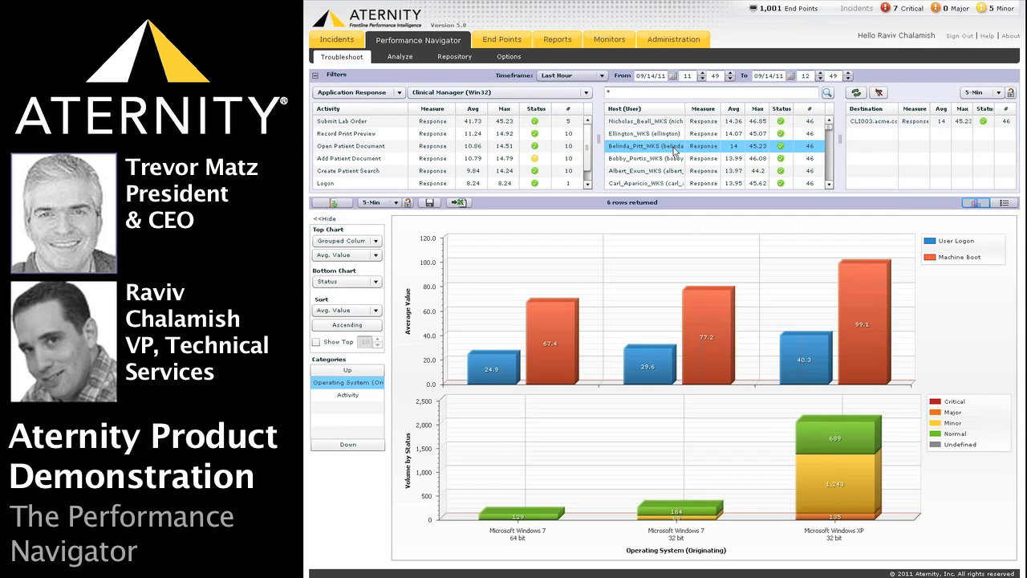
left_click(676, 160)
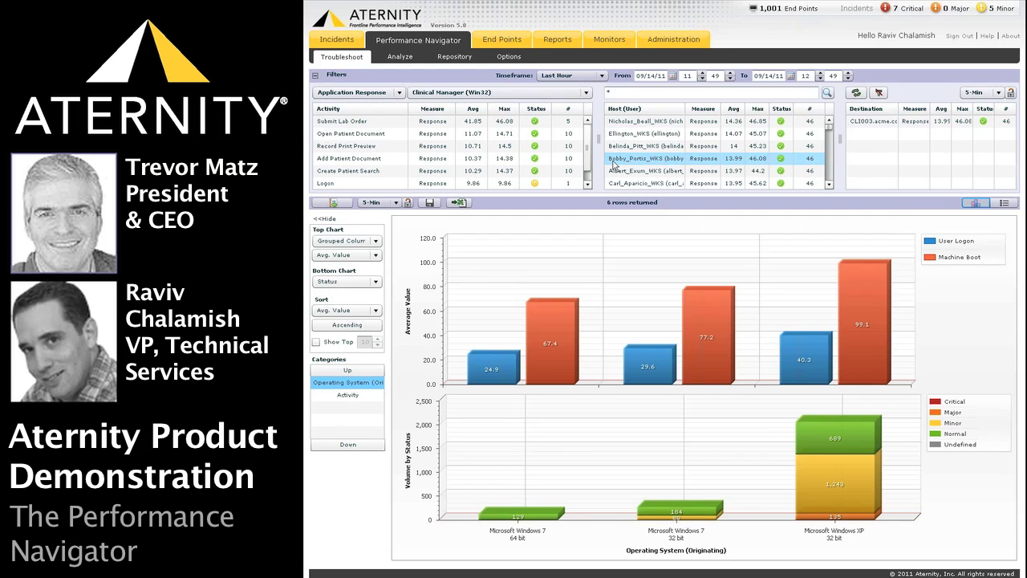
- Query the Logon activity to plot average response lines over time above a status chart
left_click(513, 183)
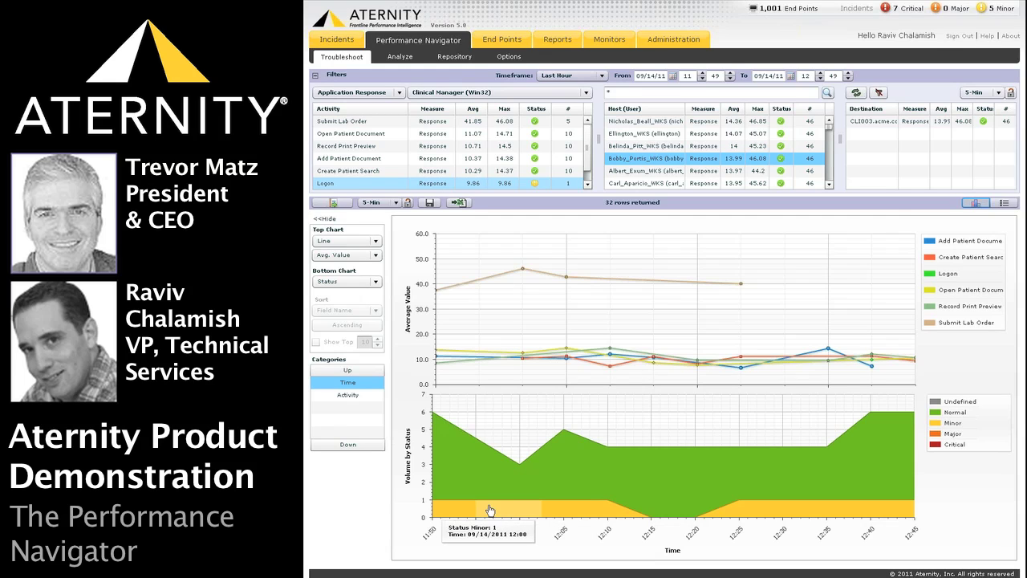
- Set the Bottom Chart to Volume, showing per-activity volume lines over time
left_click(380, 283)
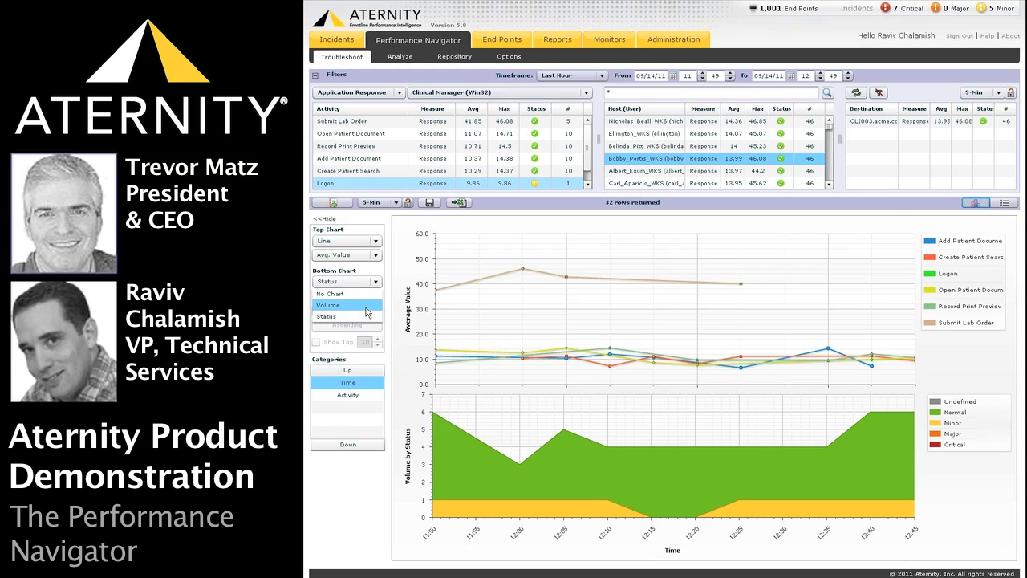
left_click(367, 306)
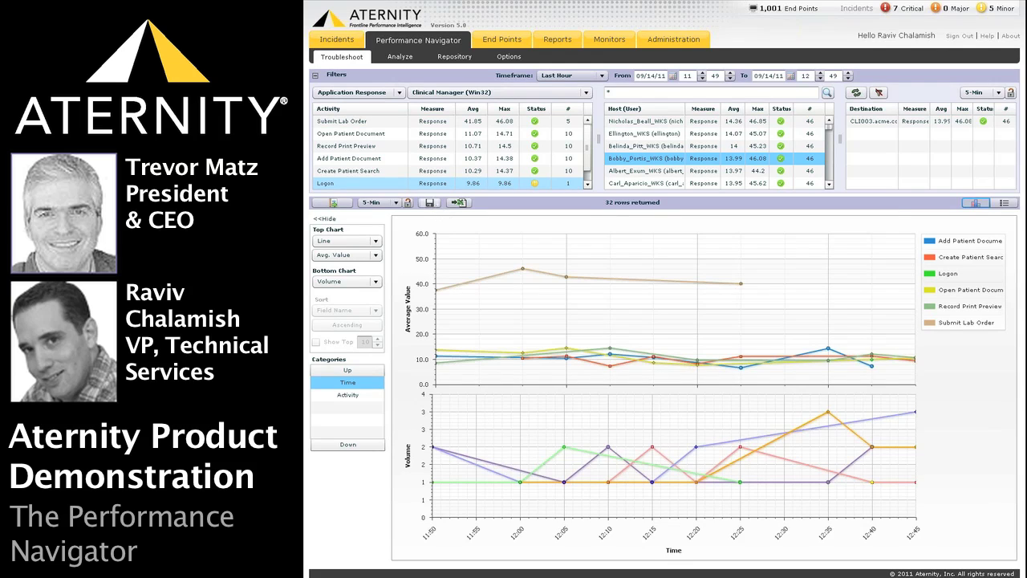
mouse_move(629, 316)
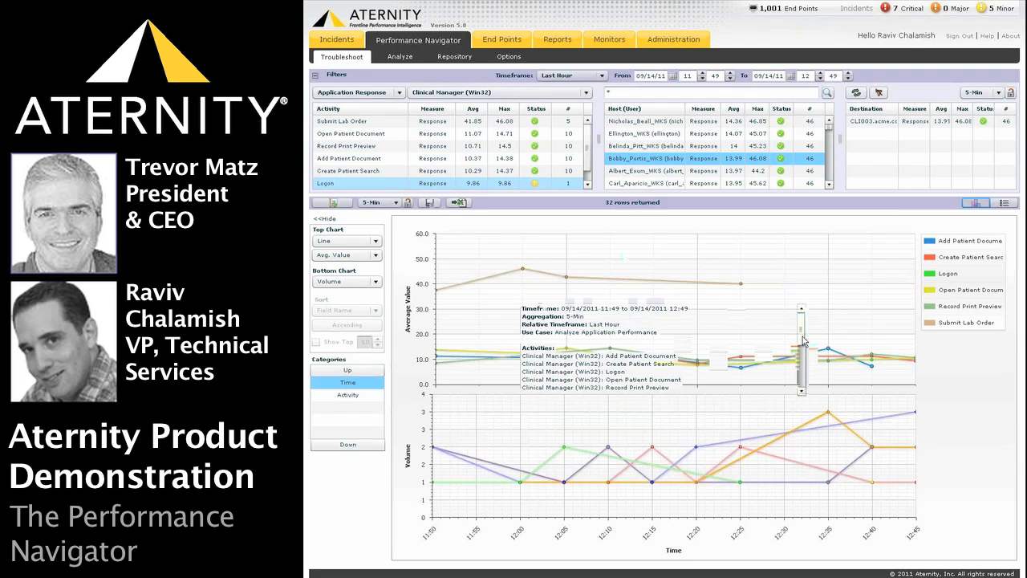
scroll(718, 370, "down", 2)
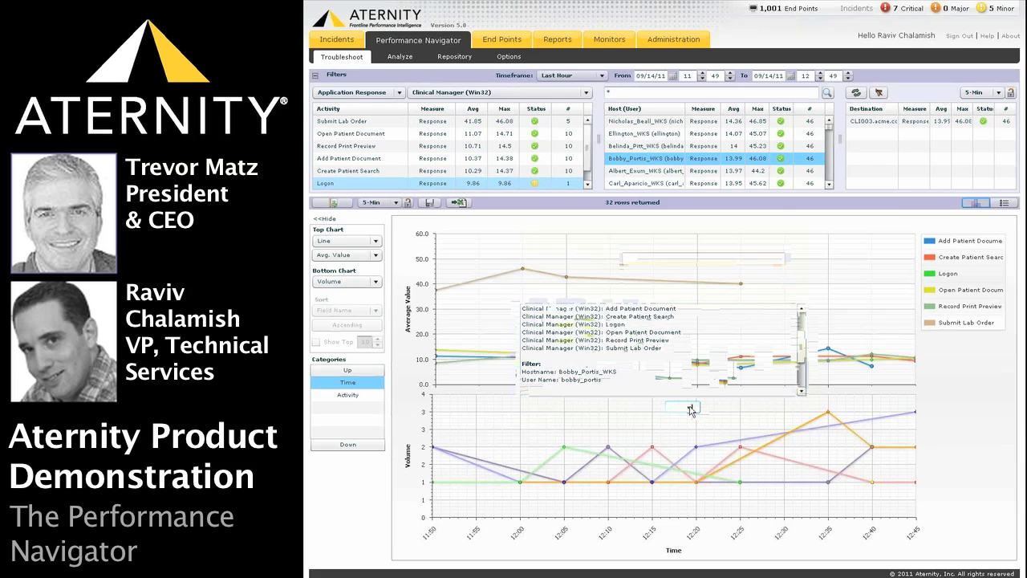
- Review the Activities, Status Type, Comparison Categories and Filter tabs, then view the query Repository
left_click(404, 61)
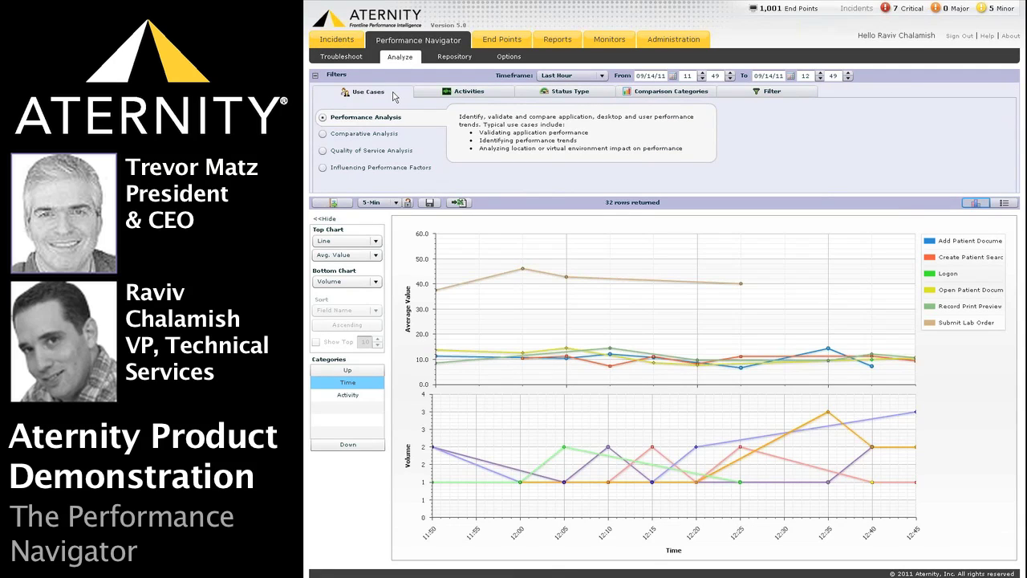
left_click(492, 96)
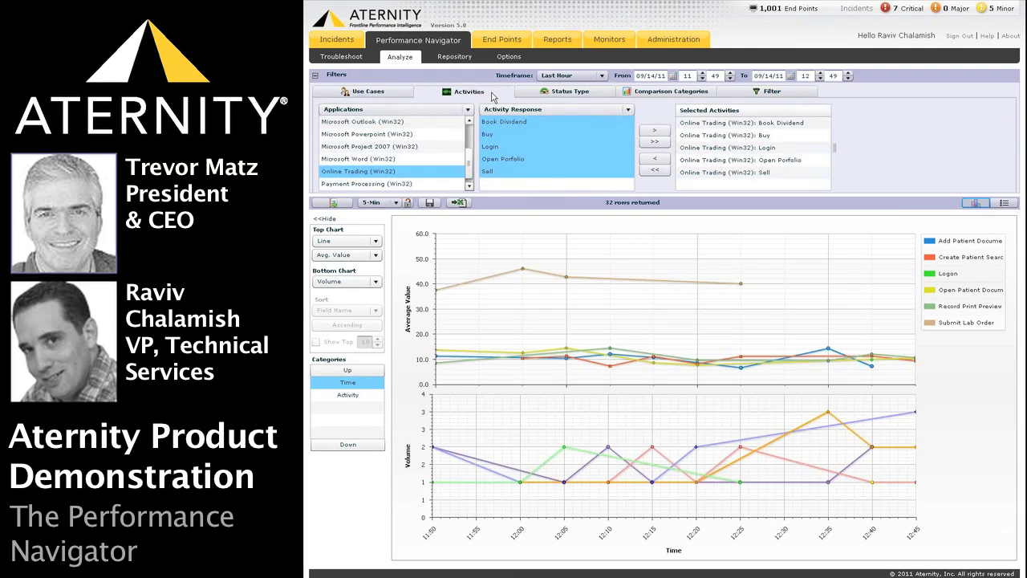
left_click(566, 93)
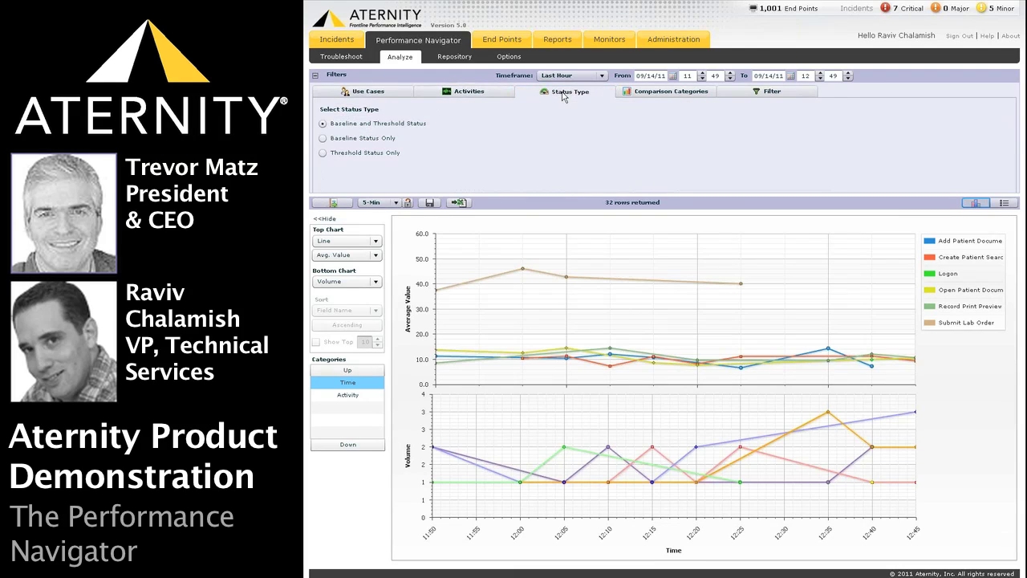
left_click(681, 101)
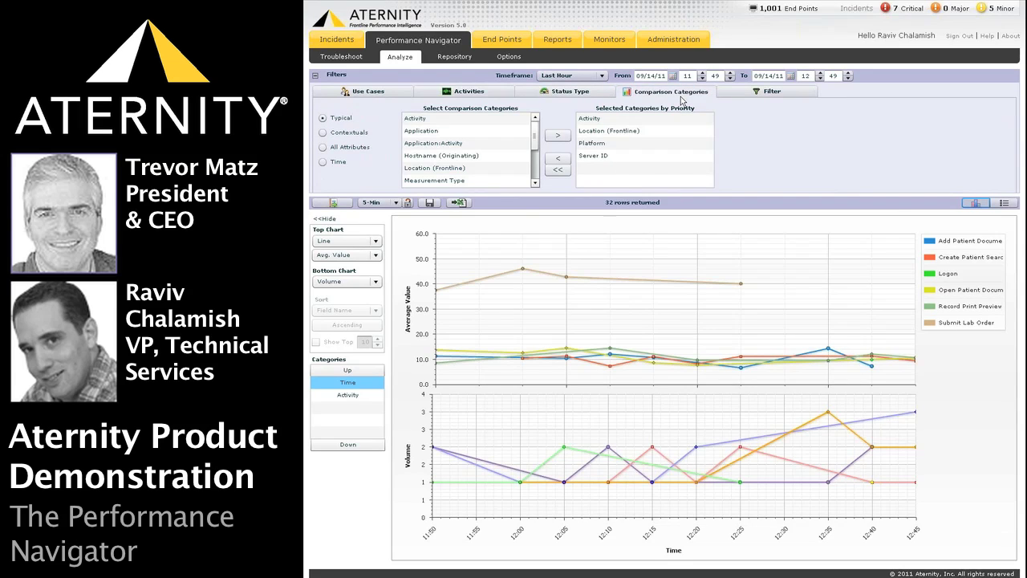
left_click(757, 97)
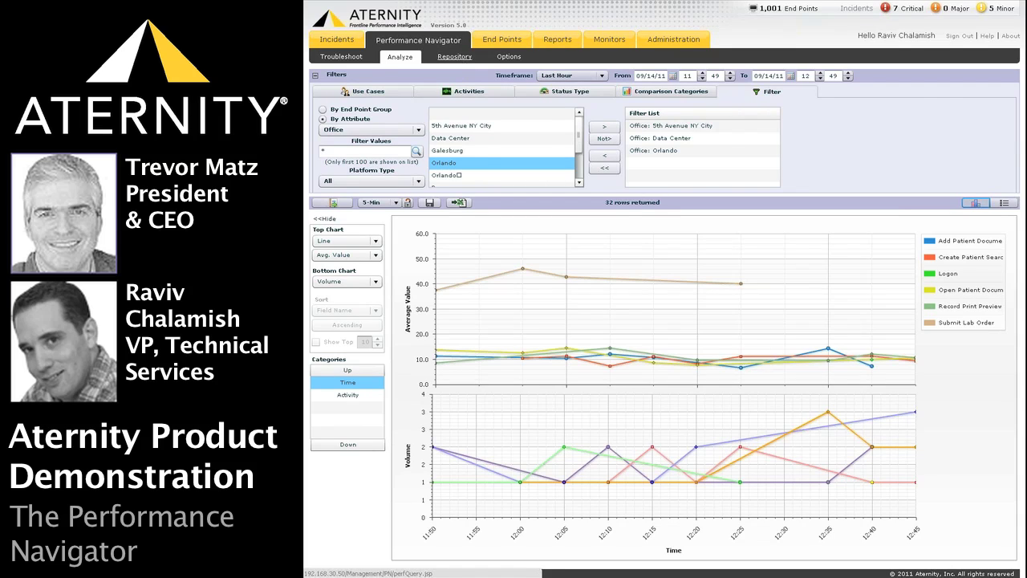
left_click(454, 57)
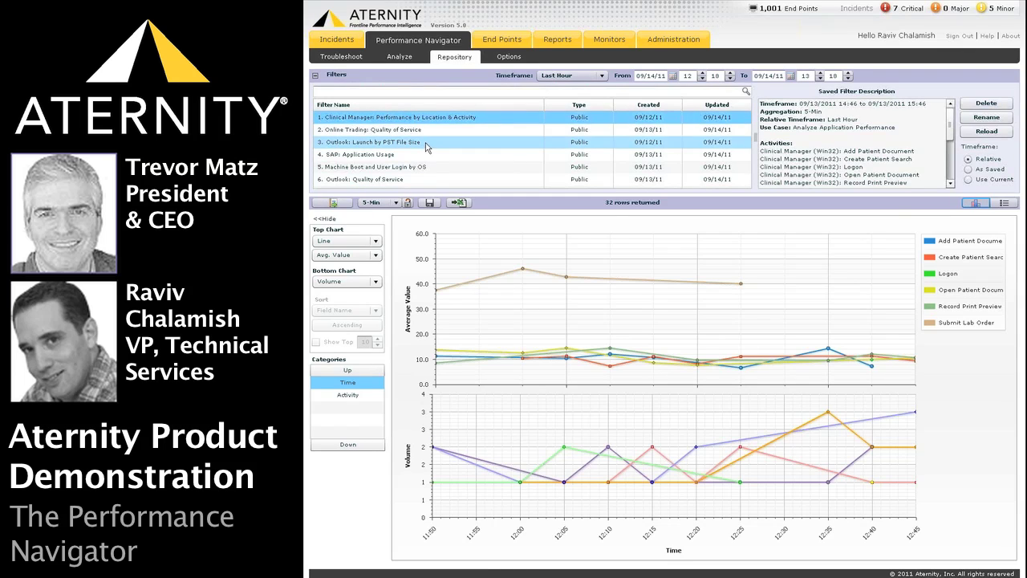
- Generate the saved query, place Activity above Location (Frontline), and set Bottom Chart to Volume
left_click(335, 203)
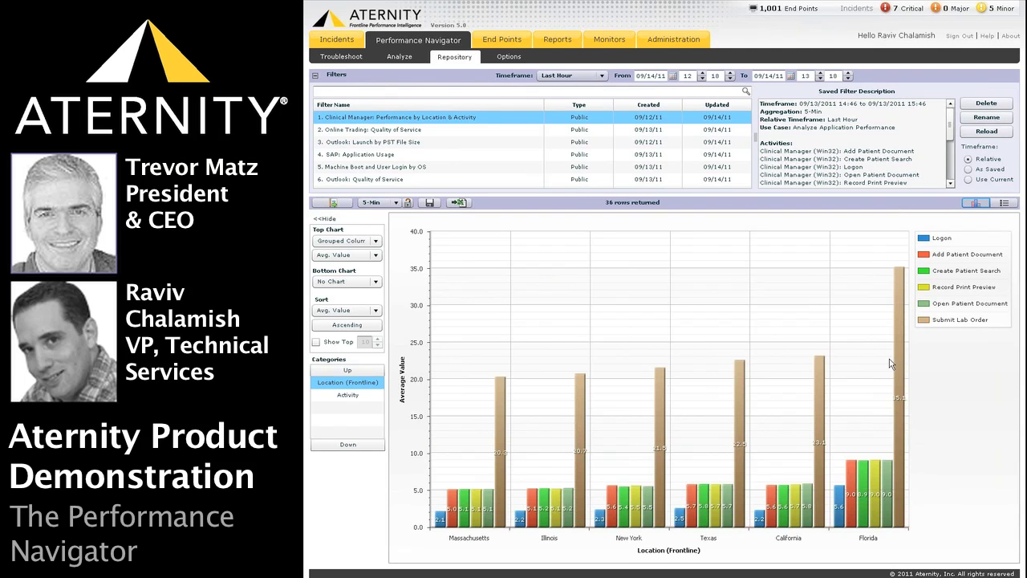
mouse_move(900, 366)
left_click(356, 394)
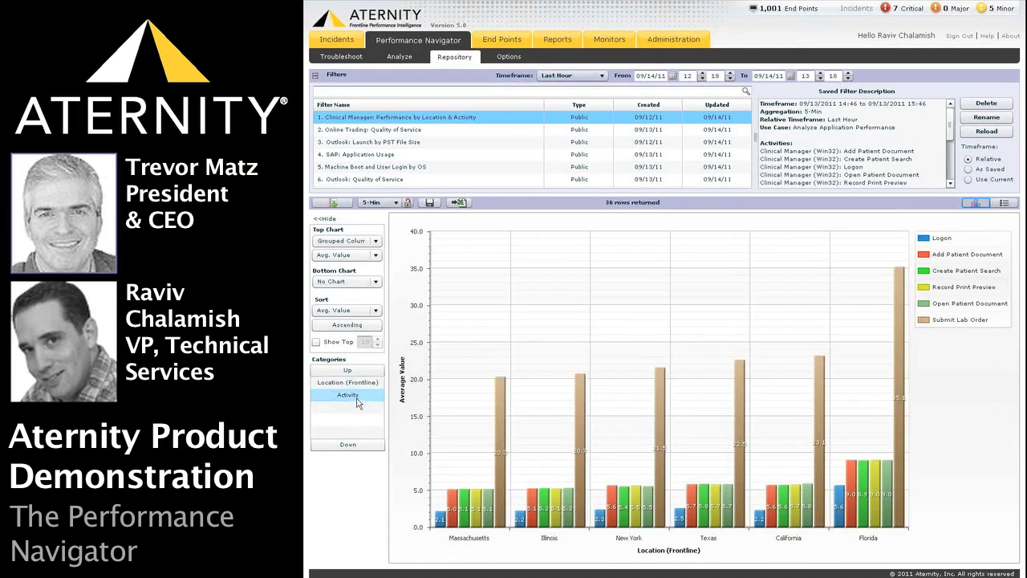
left_click_drag(358, 389, 358, 396)
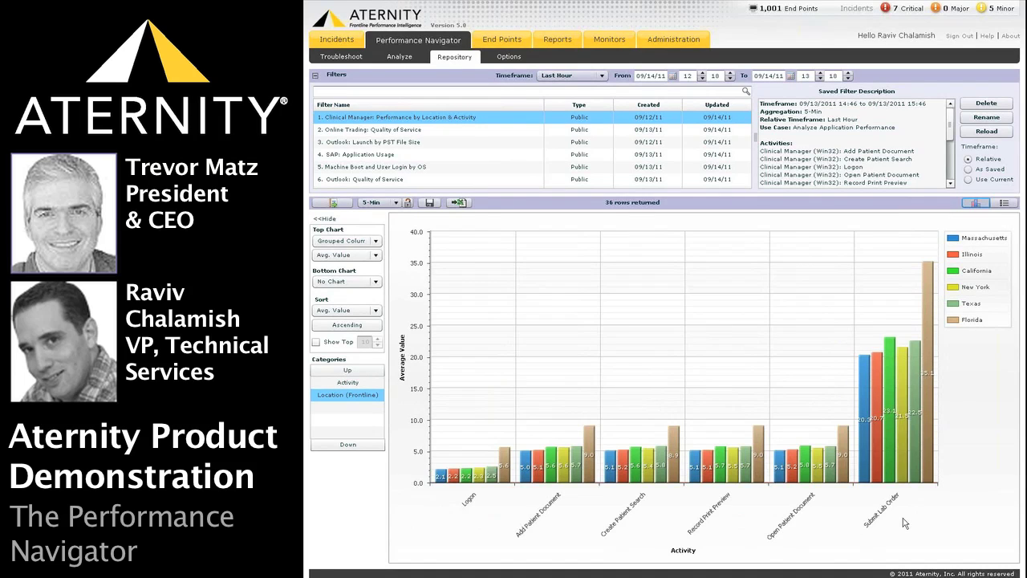
mouse_move(929, 353)
left_click(375, 282)
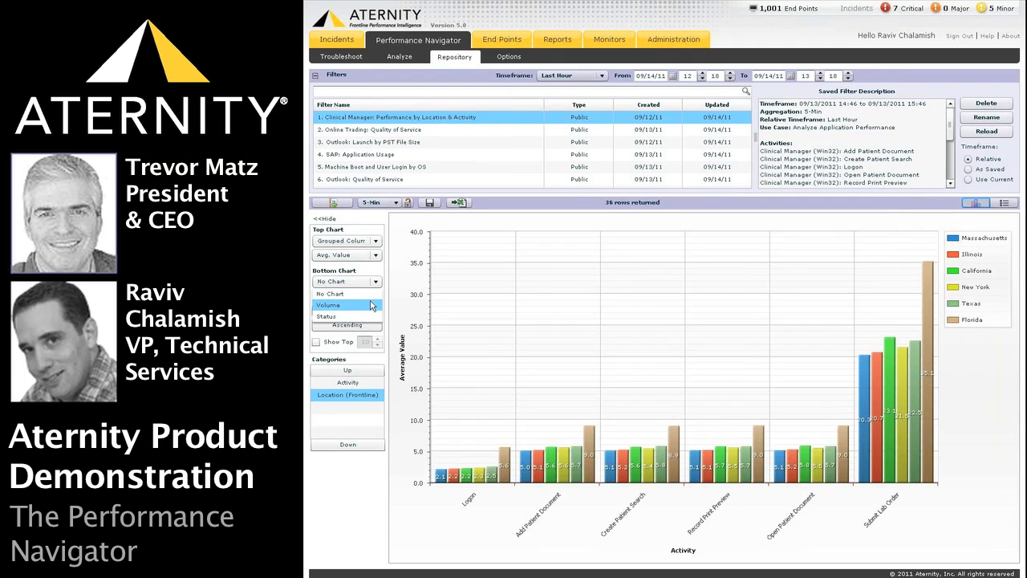
left_click(371, 304)
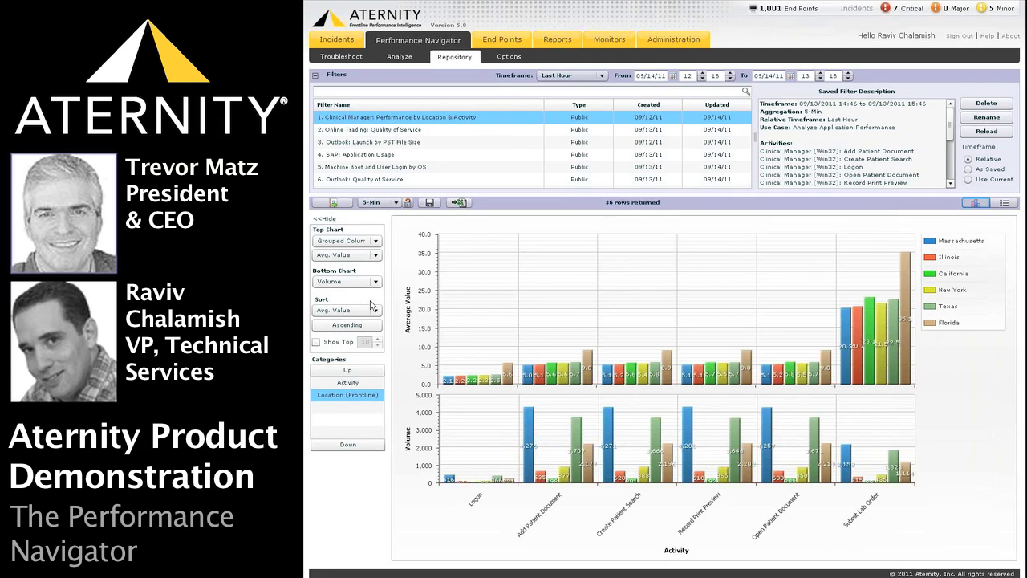